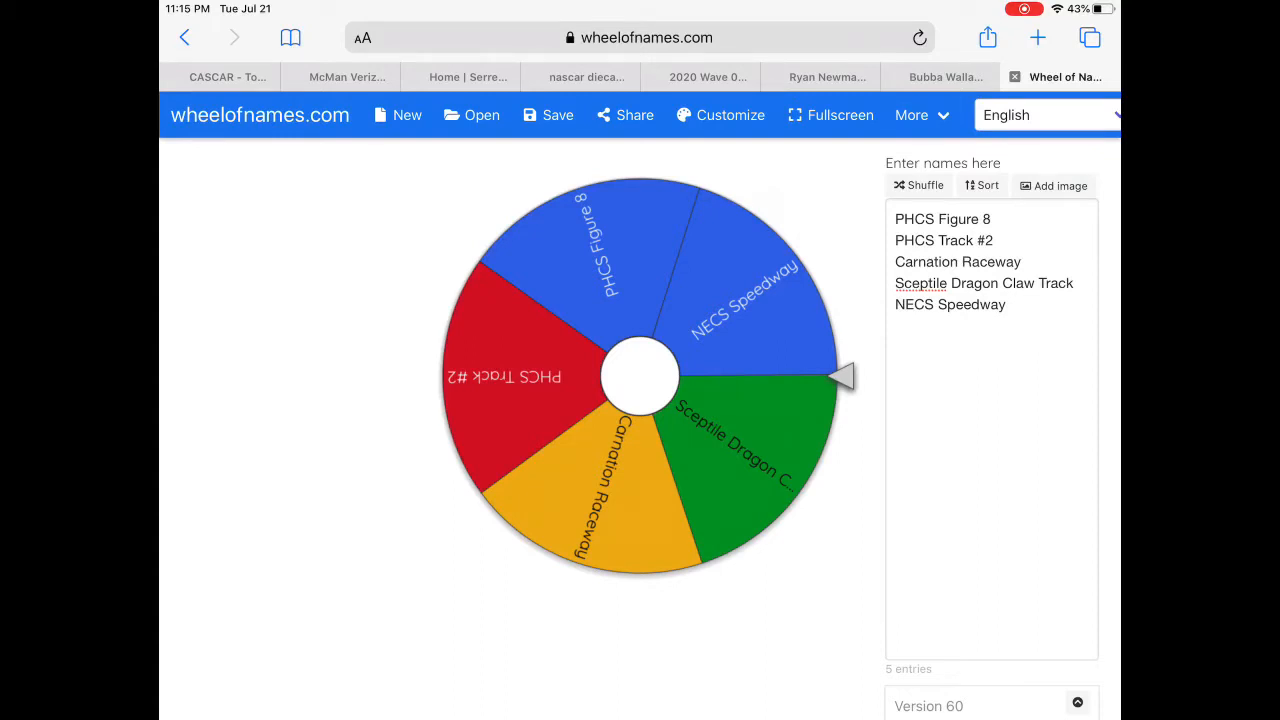
# Spin the five-track wheel and remove winner Sceptile Dragon Claw Track
pyautogui.click(640, 375)
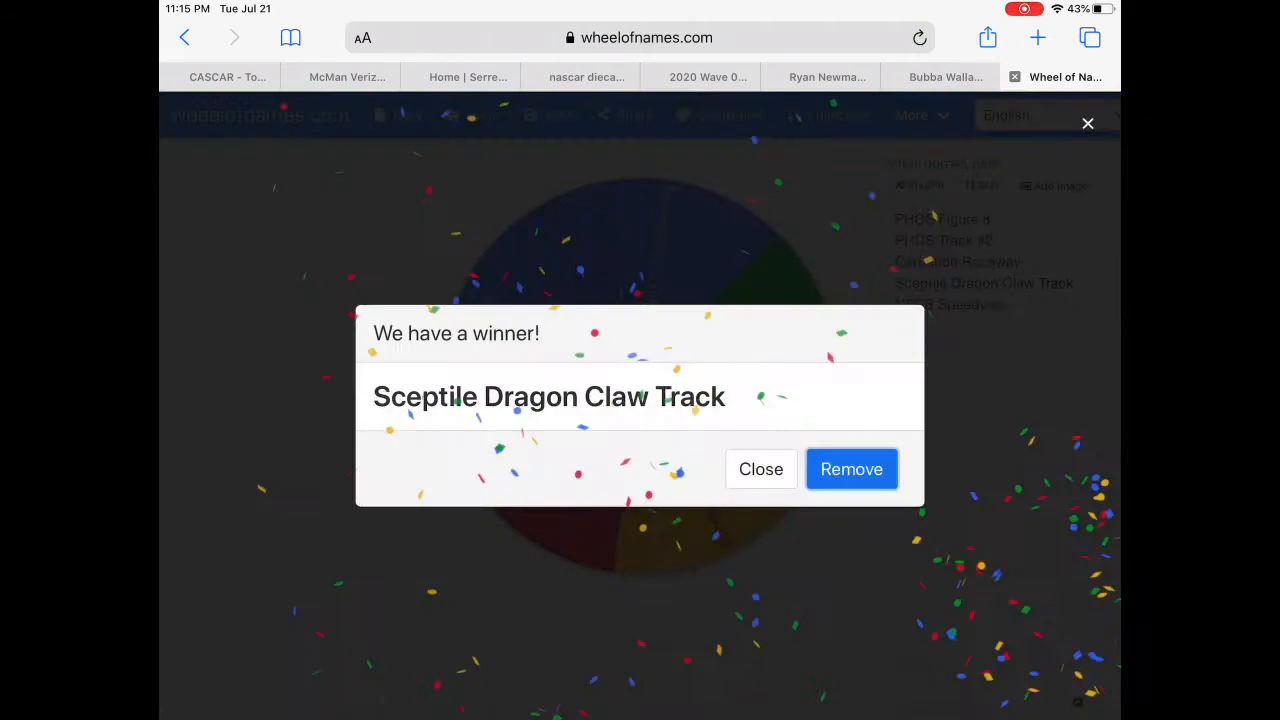
pyautogui.click(851, 469)
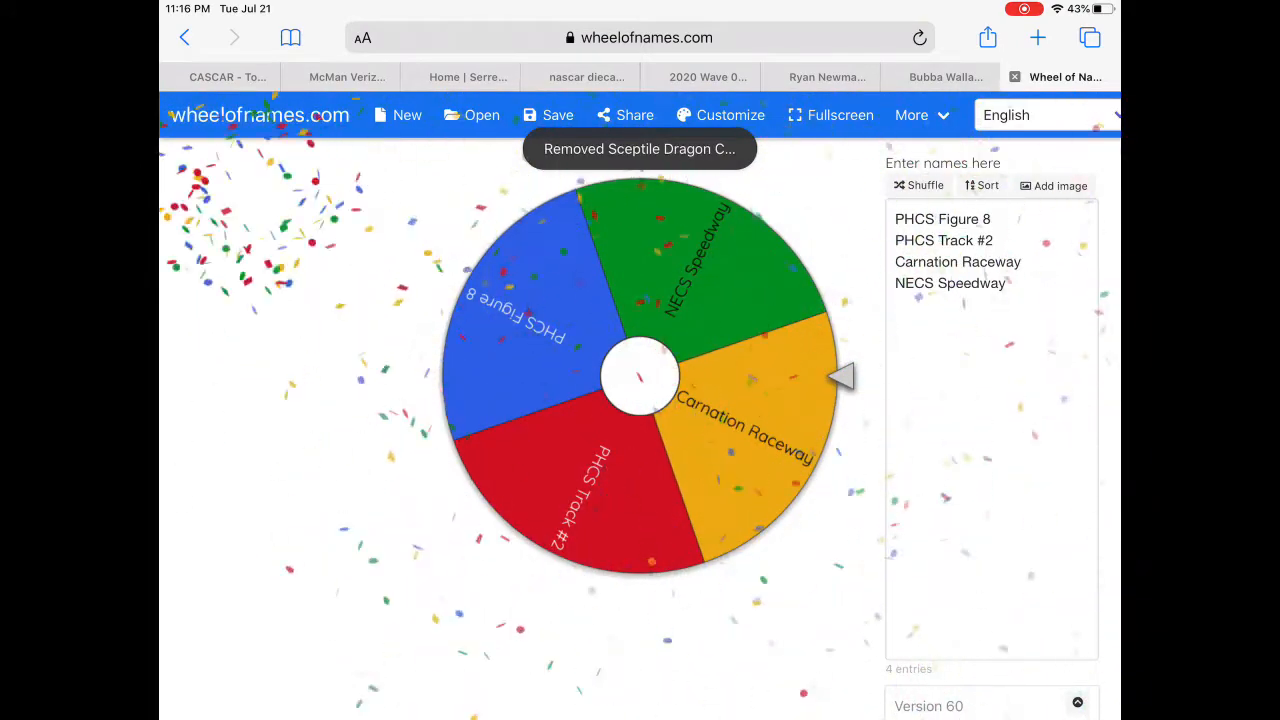
# Spin the four-track wheel and remove winner PHCS Figure 8
pyautogui.click(640, 375)
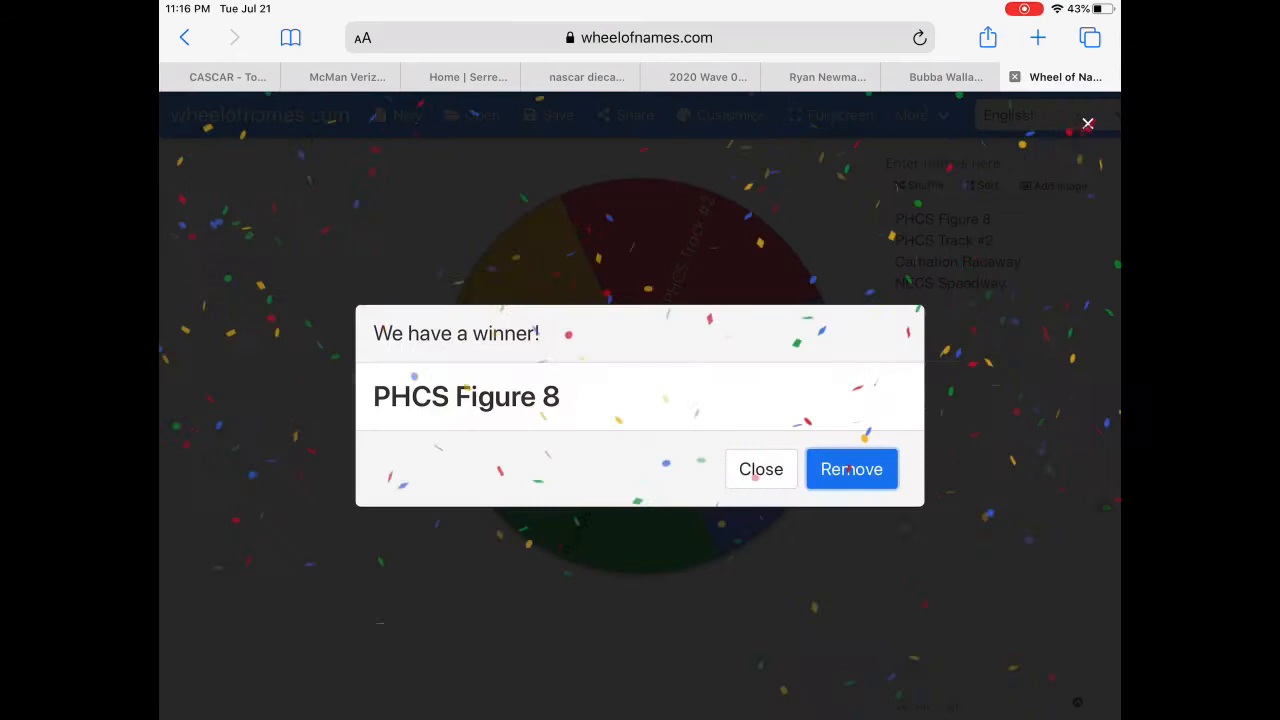
pyautogui.click(866, 468)
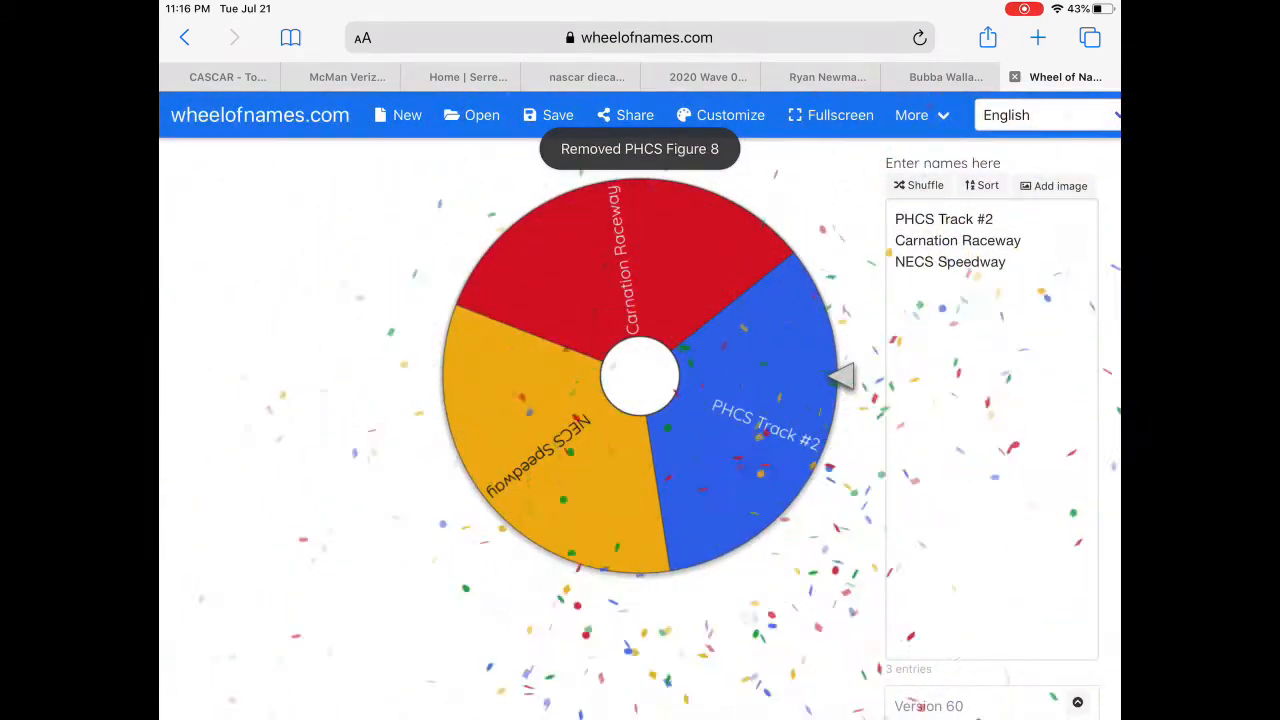
# Spin the three-track wheel and remove winner PHCS Track #2
pyautogui.click(640, 378)
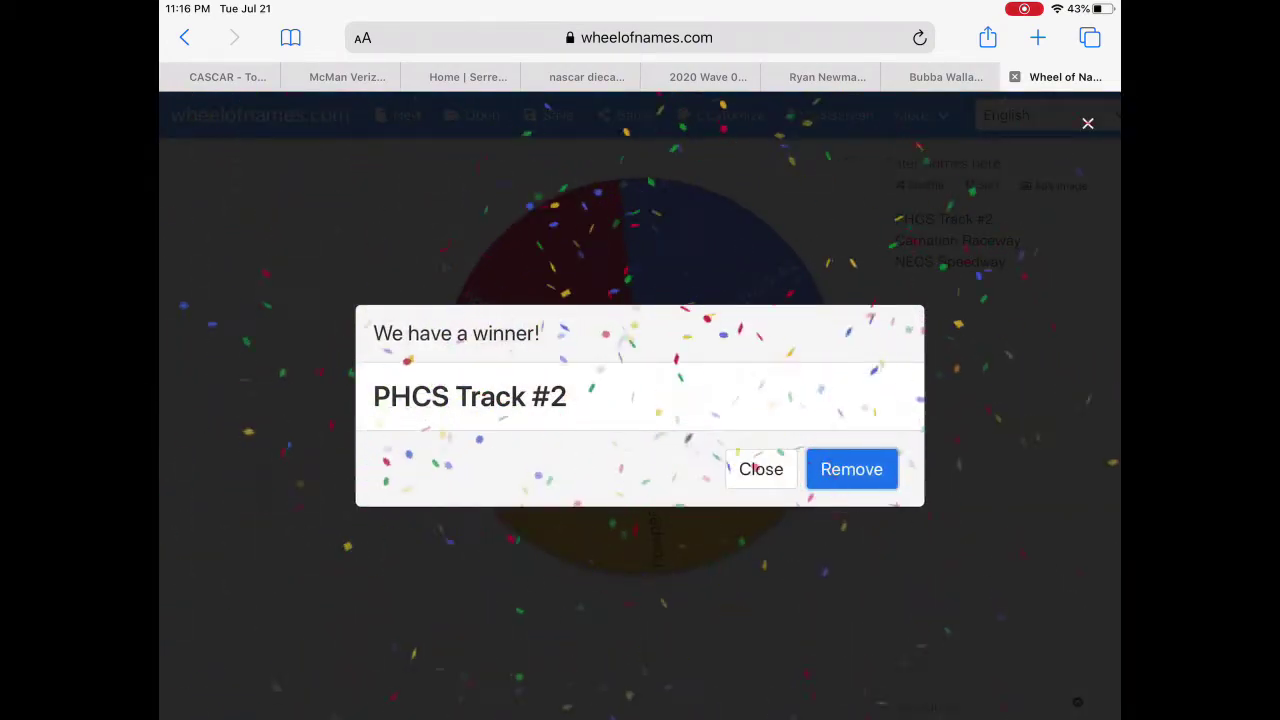
pyautogui.click(851, 469)
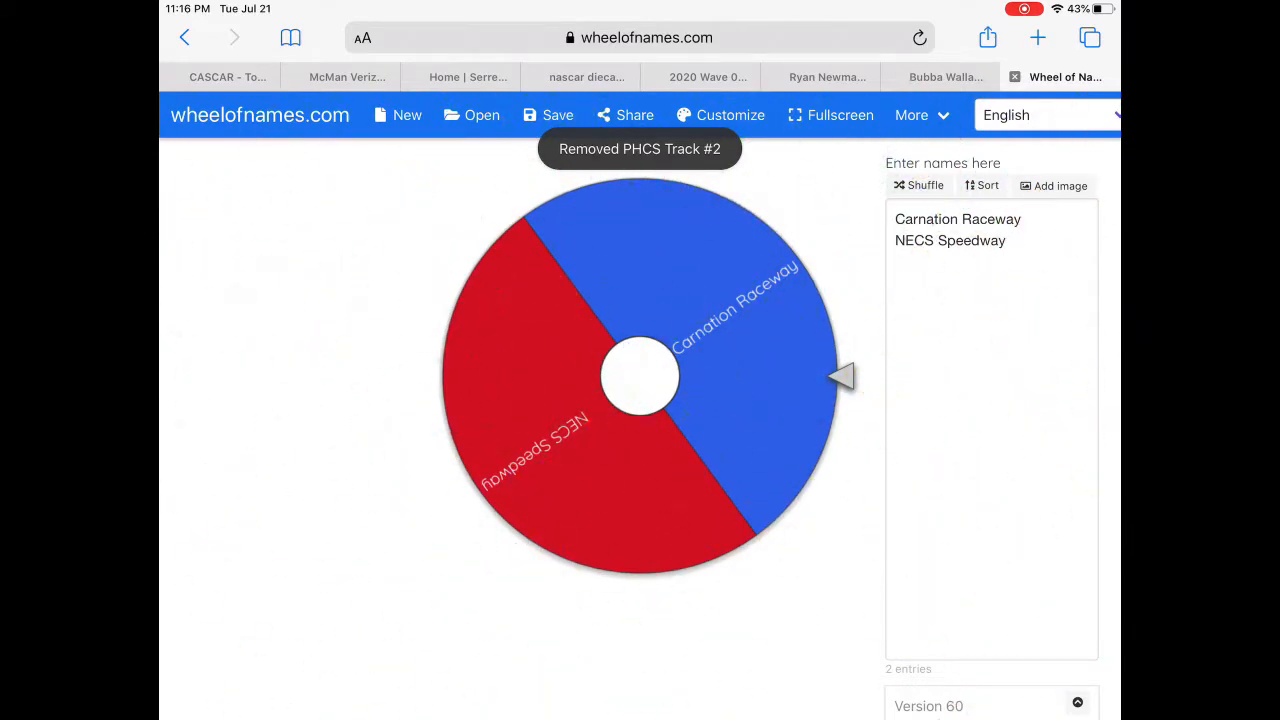
# Spin the two-track wheel, remove winner NECS Speedway, then spin Carnation Raceway alone
pyautogui.click(640, 375)
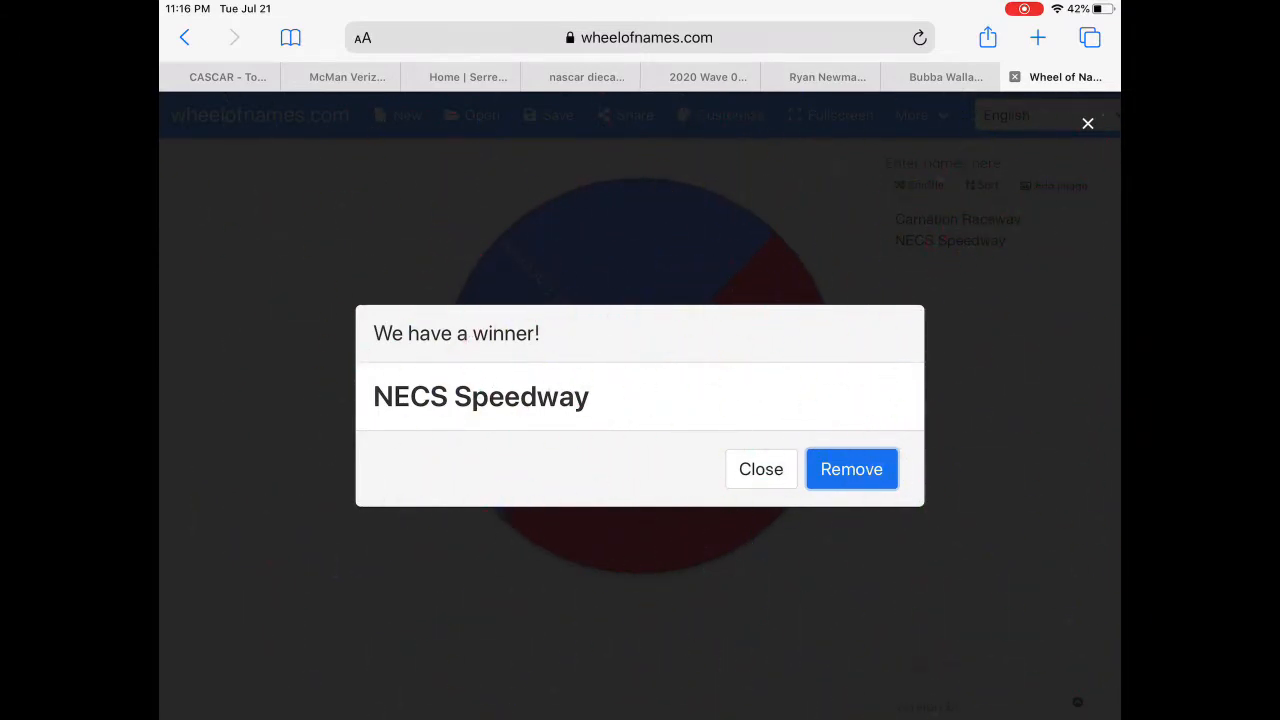
pyautogui.click(851, 469)
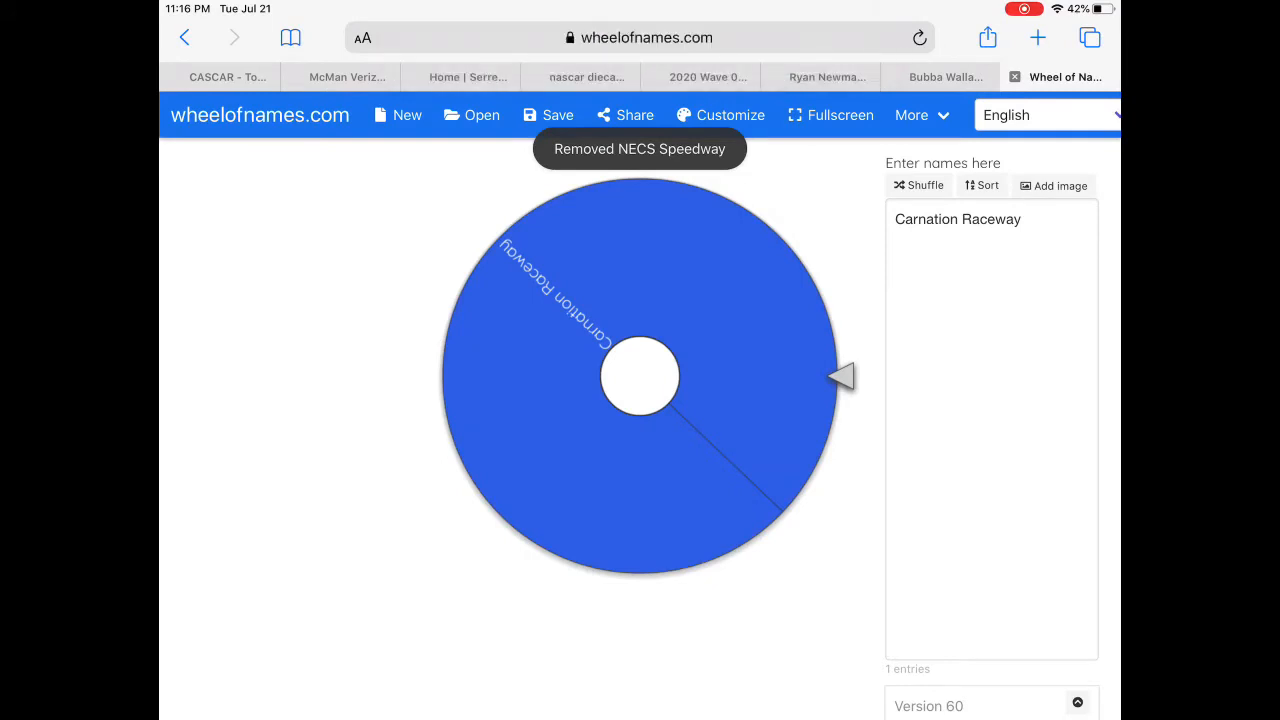
pyautogui.click(640, 376)
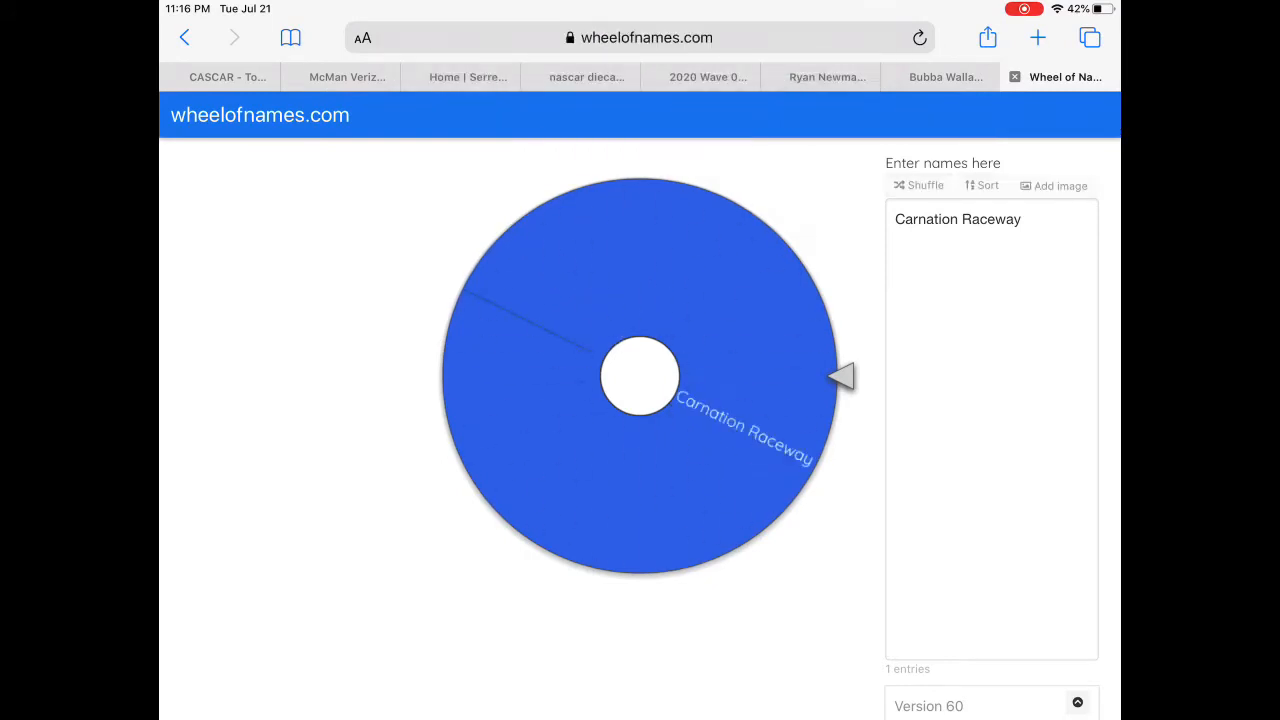